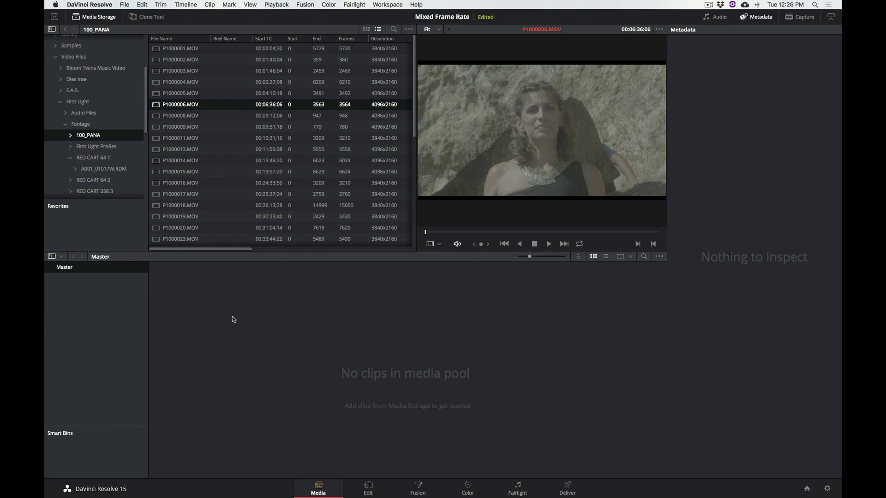
# Step: Preview P1000006.MOV in Media Storage and add it to the Master media pool
pyautogui.click(157, 107)
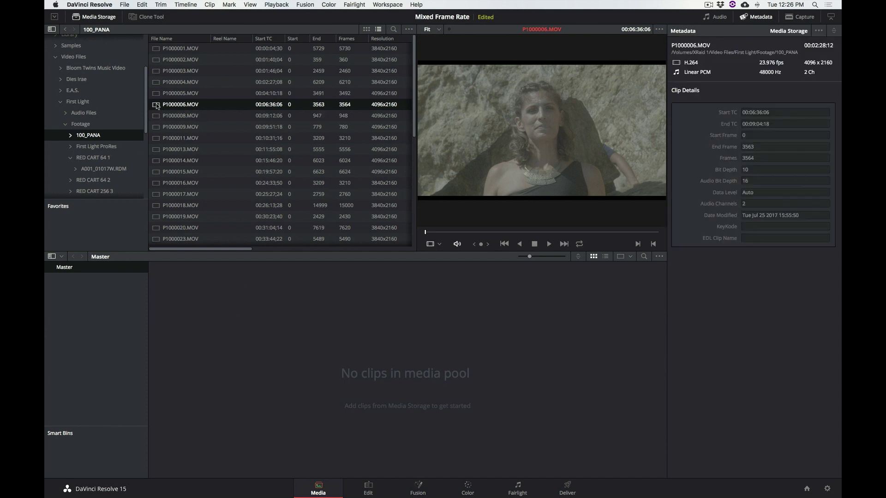
pyautogui.moveTo(577, 233); pyautogui.dragTo(552, 234)
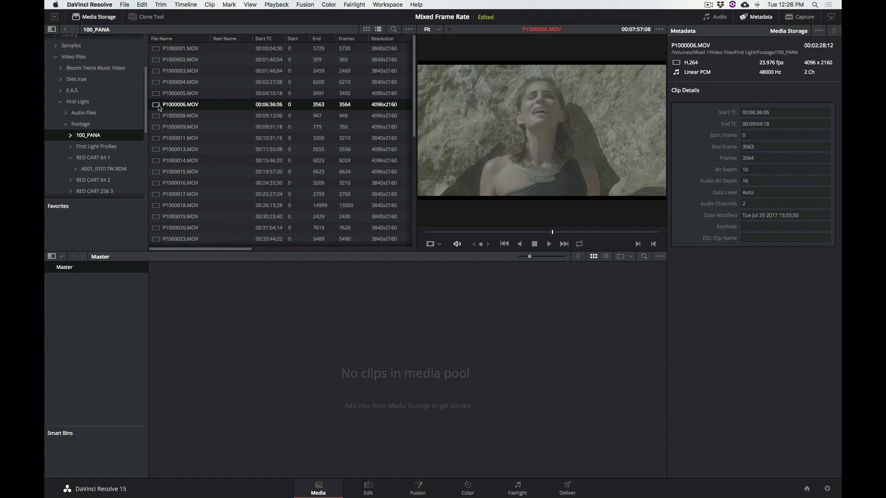
pyautogui.moveTo(156, 107); pyautogui.dragTo(245, 327)
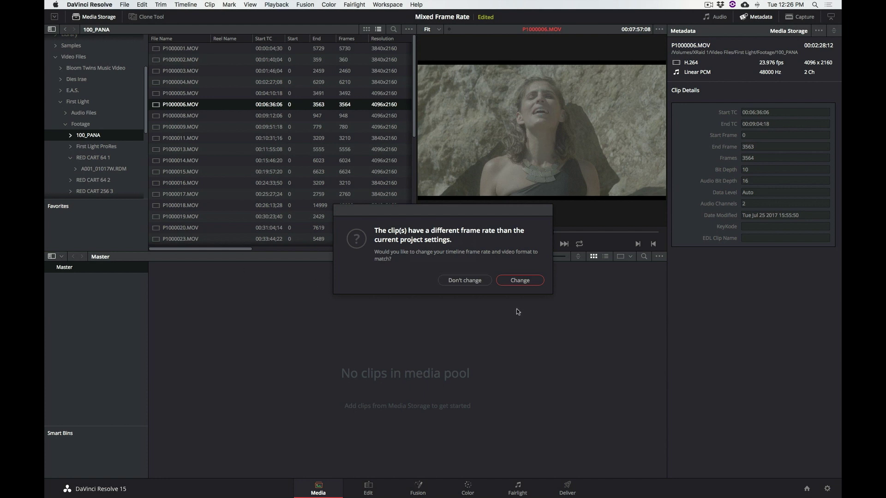
# Step: Change the project to the clip's frame rate and place P1000006.MOV on a new Timeline 1
pyautogui.click(522, 283)
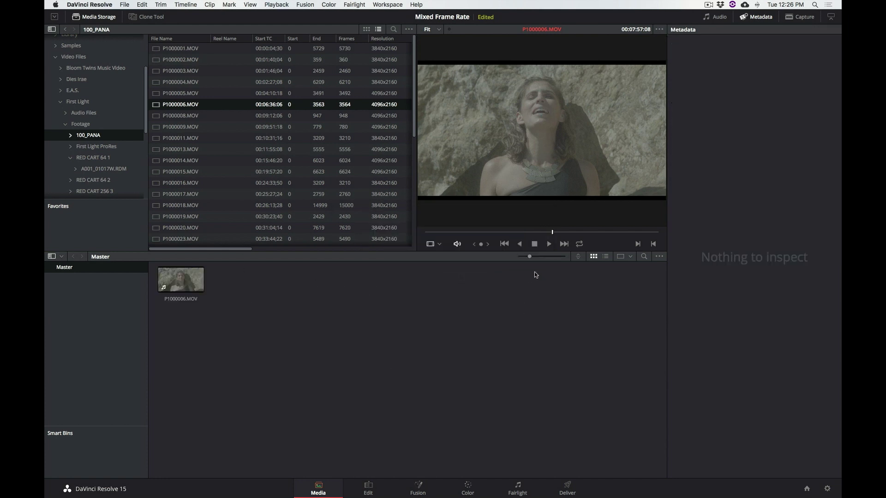
pyautogui.click(369, 489)
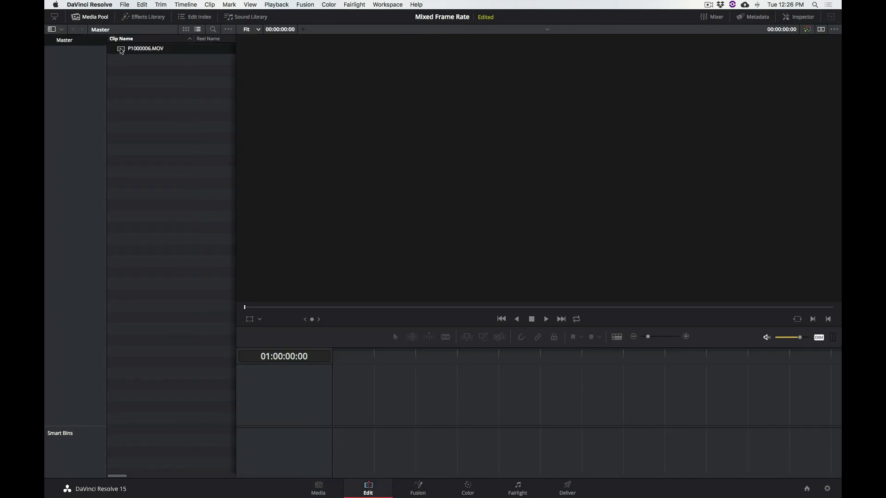
pyautogui.moveTo(121, 51); pyautogui.dragTo(367, 377)
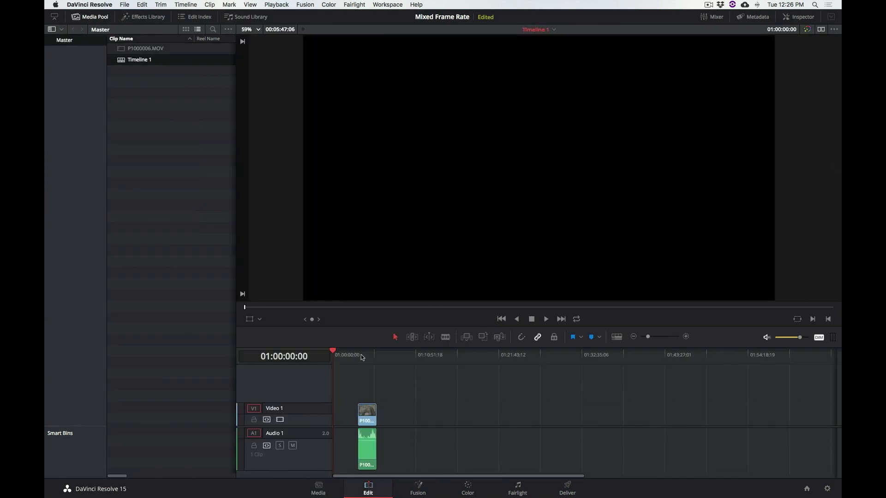
# Step: Play back P1000006.MOV on Timeline 1, then stop
pyautogui.click(362, 355)
pyautogui.press('space')
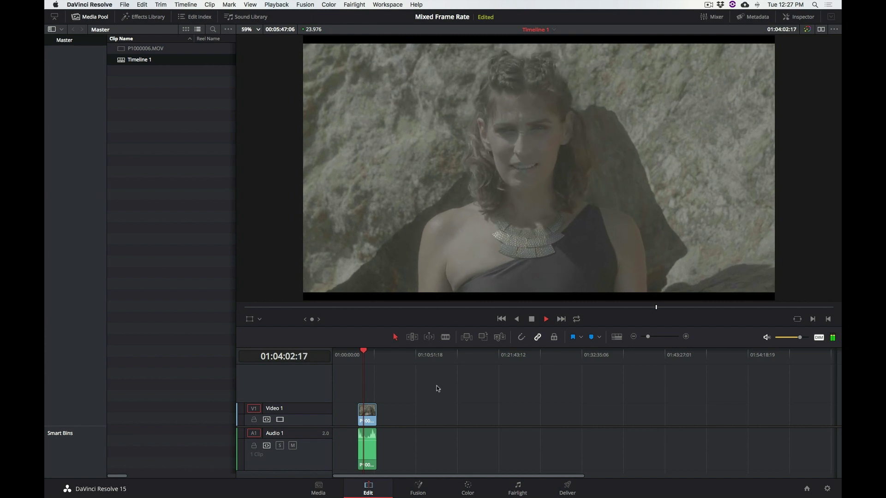
pyautogui.press('space')
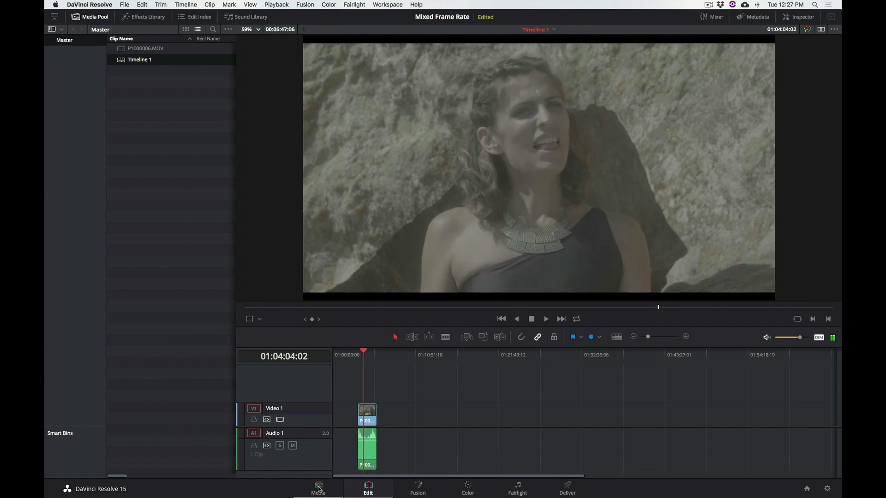
# Step: Preview the 59.94 fps clip P1000024.MOV and add it to the Master bin
pyautogui.click(319, 488)
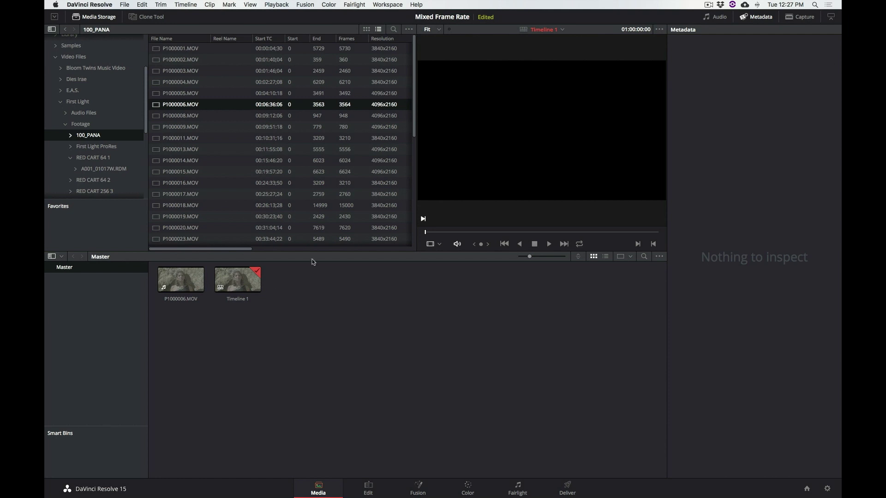
pyautogui.scroll(-5, 220, 193)
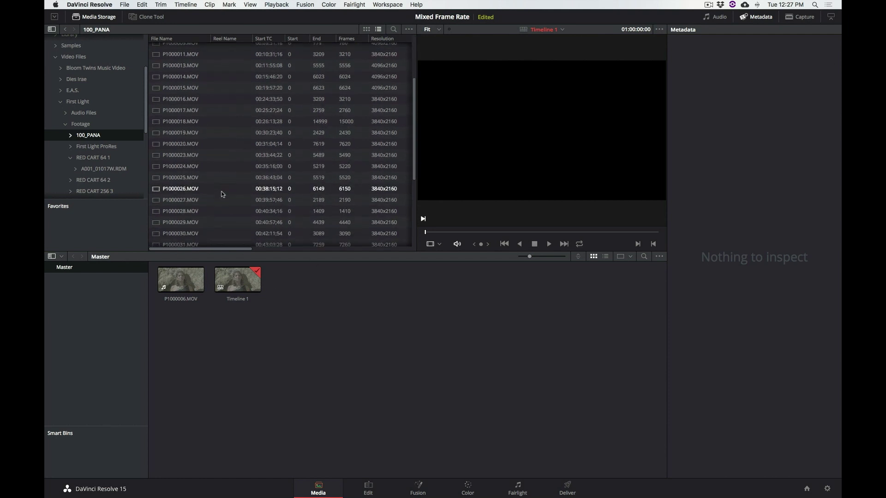
pyautogui.scroll(-1, 221, 195)
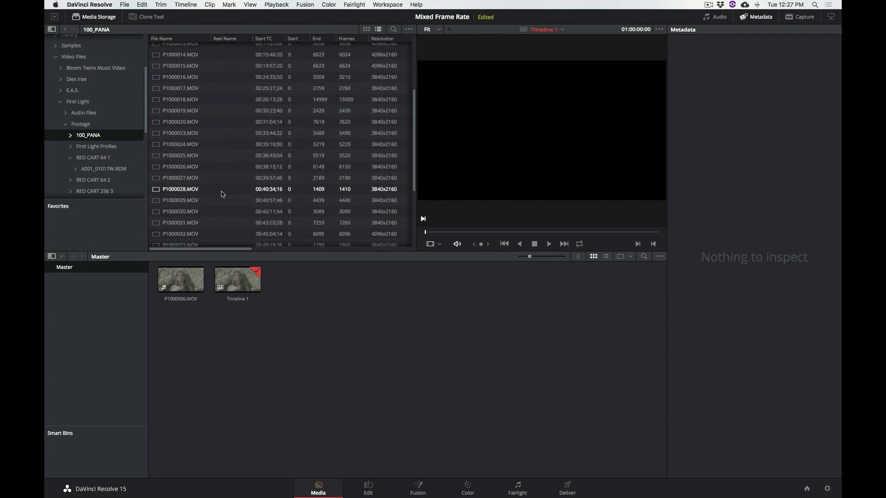
pyautogui.click(156, 146)
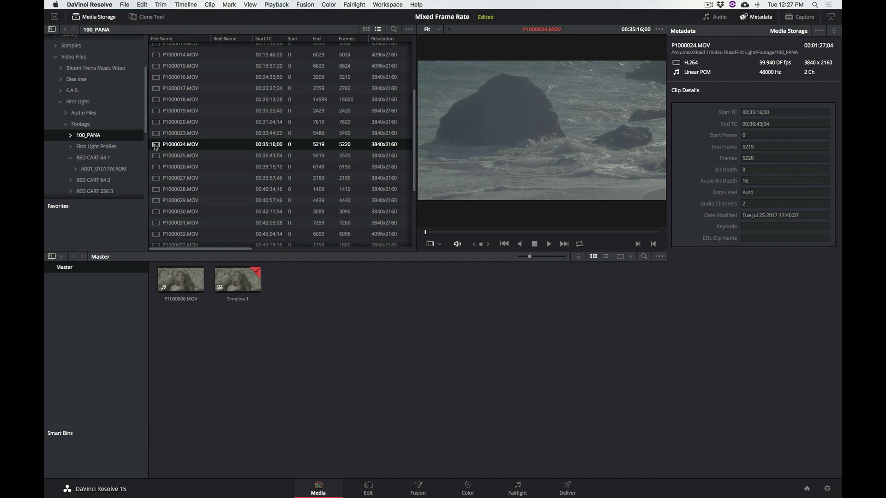
pyautogui.moveTo(156, 147); pyautogui.dragTo(302, 294)
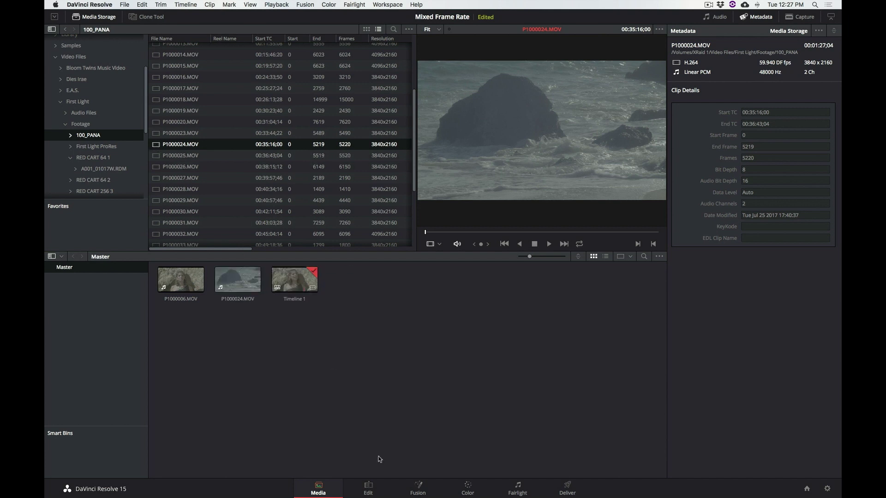
# Step: Place P1000024.MOV on Timeline 1 right after P1000006.MOV
pyautogui.click(368, 488)
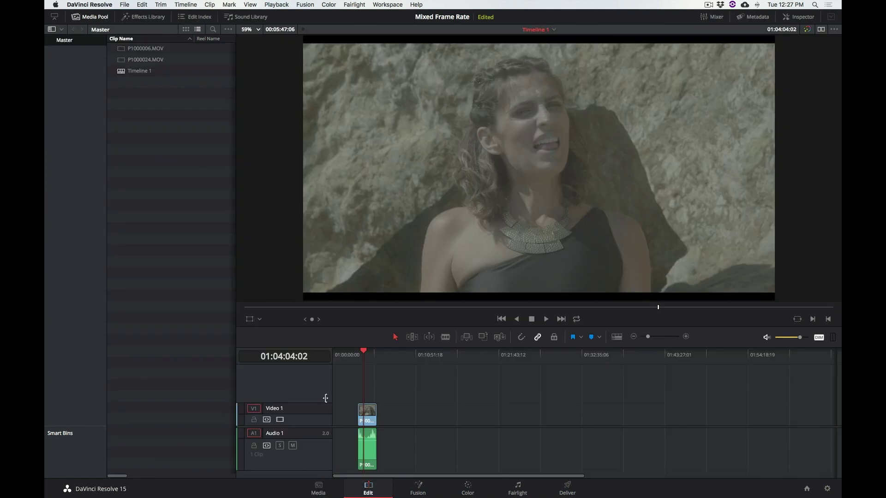
pyautogui.click(119, 61)
pyautogui.moveTo(121, 61); pyautogui.dragTo(412, 400)
# Step: Play P1000024.MOV at normal speed, then zoom the timeline in and select the clip
pyautogui.click(406, 358)
pyautogui.press('space')
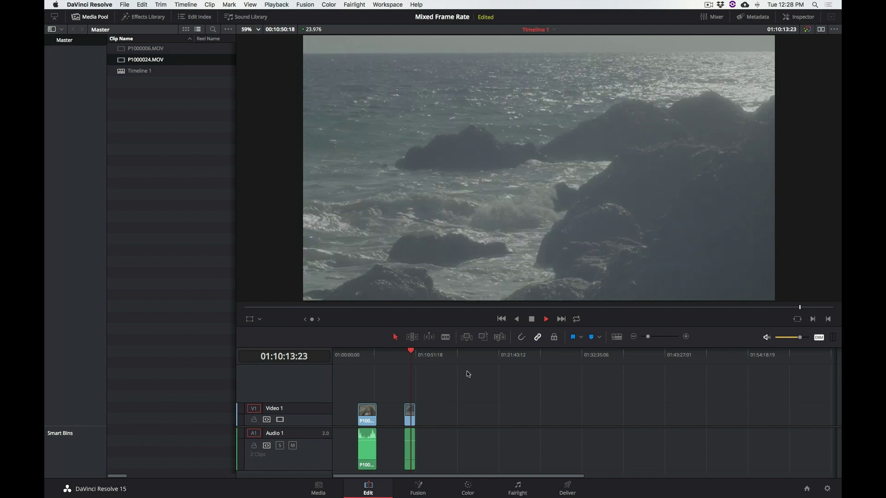
pyautogui.click(531, 320)
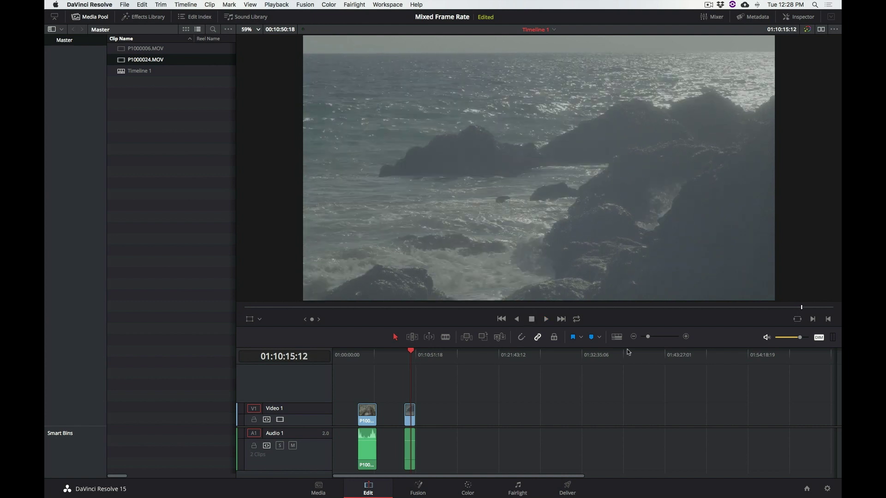
pyautogui.moveTo(649, 337); pyautogui.dragTo(653, 337)
pyautogui.click(576, 416)
# Step: Change the P1000024 clip's speed to 50% and play it back in slow motion
pyautogui.rightClick(573, 413)
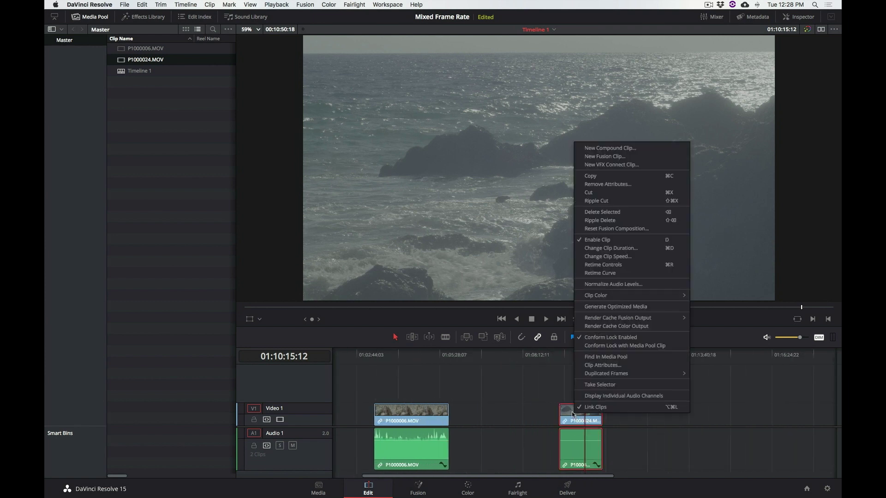
pyautogui.moveTo(608, 297)
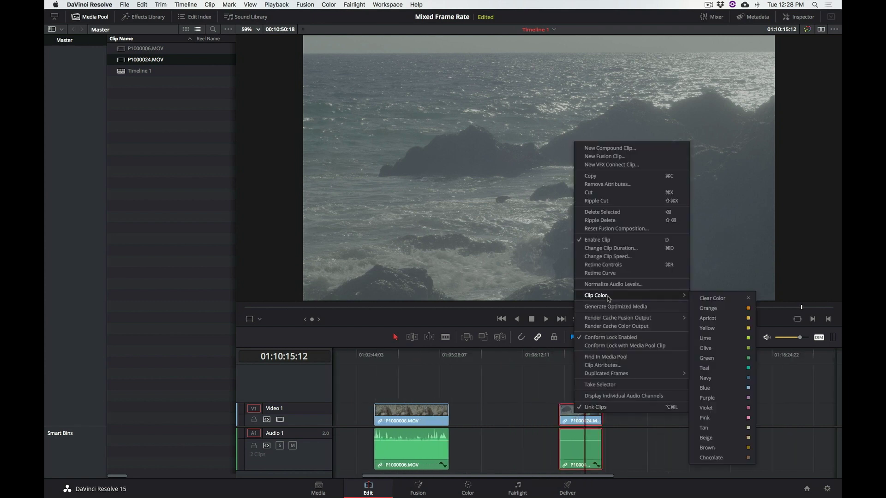
pyautogui.click(609, 256)
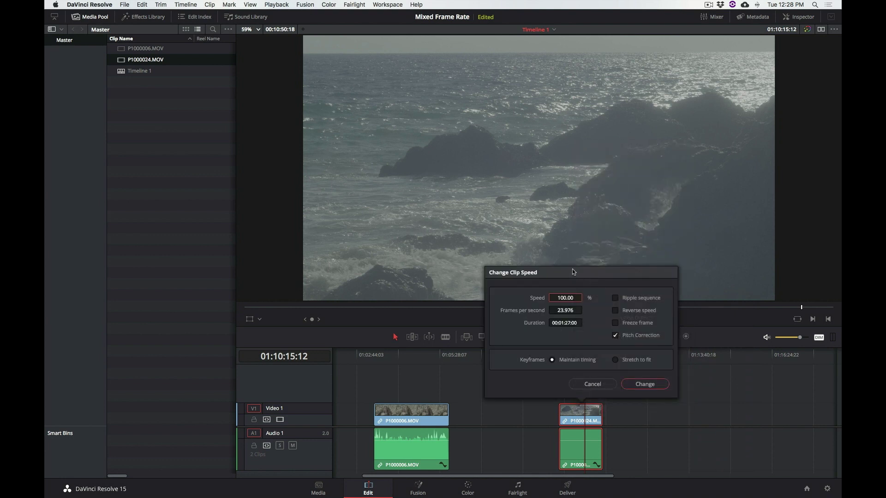
pyautogui.click(573, 298)
pyautogui.write('50')
pyautogui.click(646, 385)
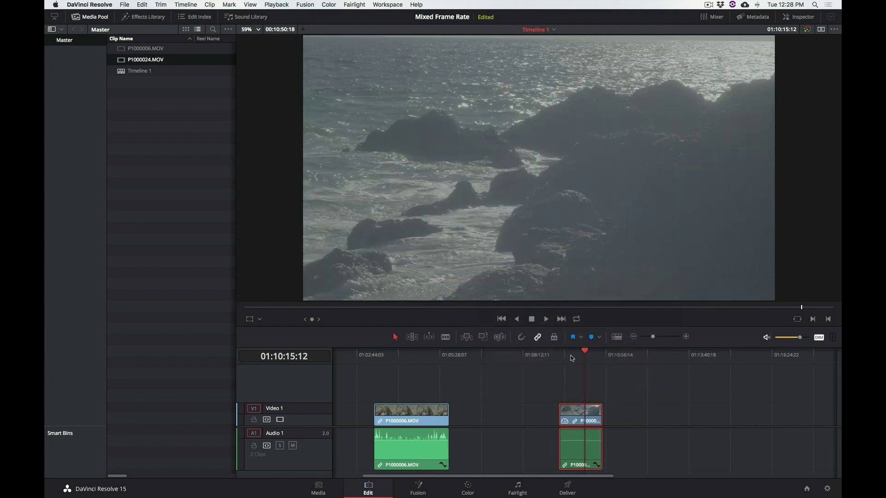
pyautogui.click(571, 356)
pyautogui.press('space')
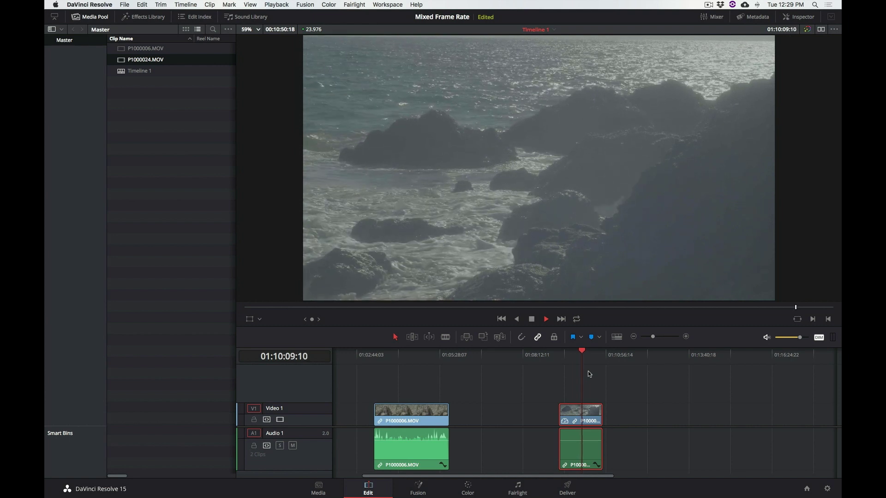
# Step: Stop playback and delete the retimed P1000024 clip from Timeline 1
pyautogui.press('space')
pyautogui.moveTo(611, 386); pyautogui.dragTo(572, 414)
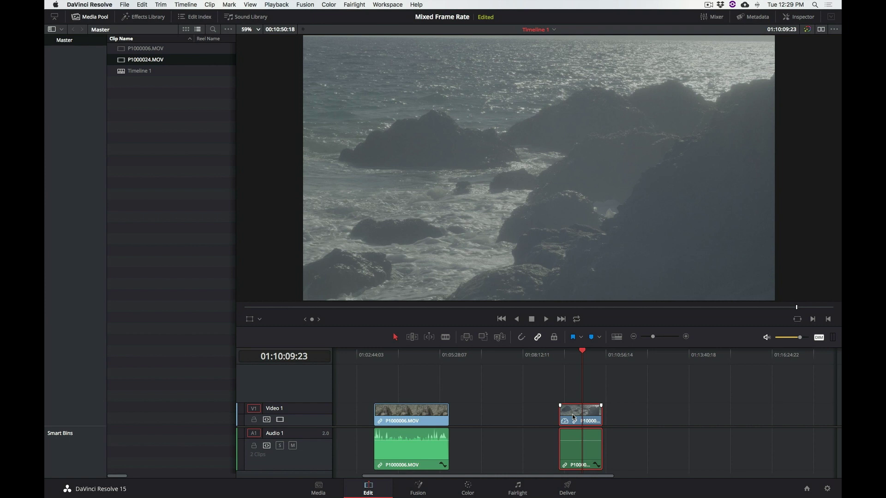
pyautogui.press('Delete')
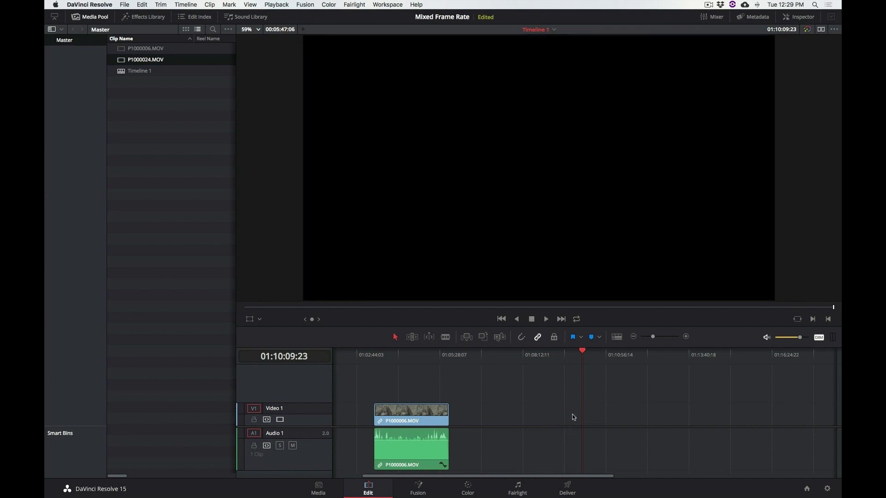
# Step: Set P1000024.MOV's Clip Attributes video frame rate from 59.94 to 23.976
pyautogui.rightClick(122, 62)
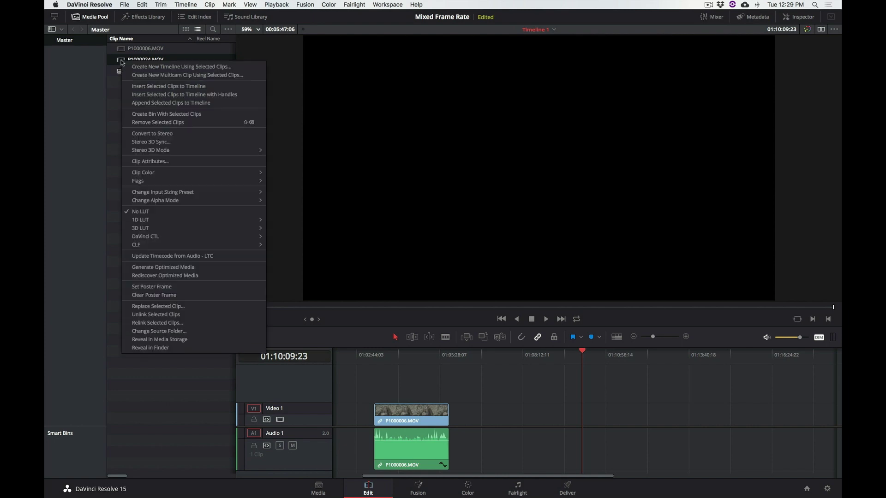
pyautogui.click(165, 162)
pyautogui.moveTo(395, 96); pyautogui.dragTo(233, 66)
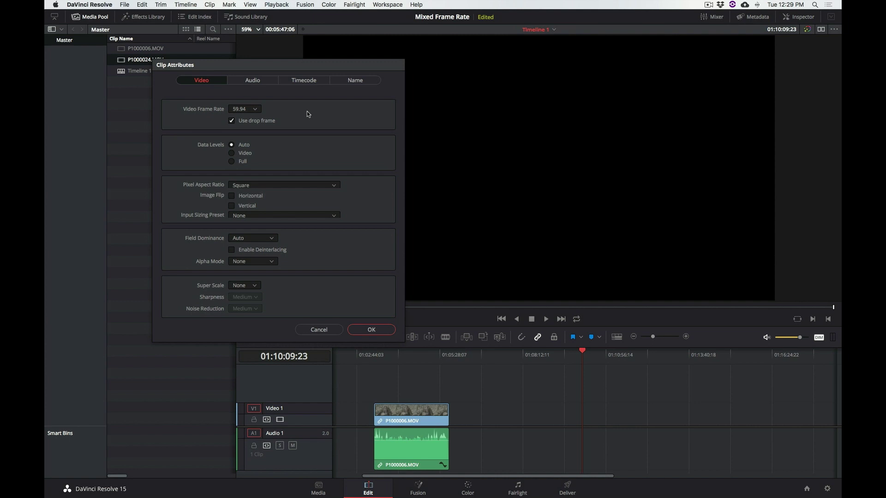
pyautogui.click(255, 109)
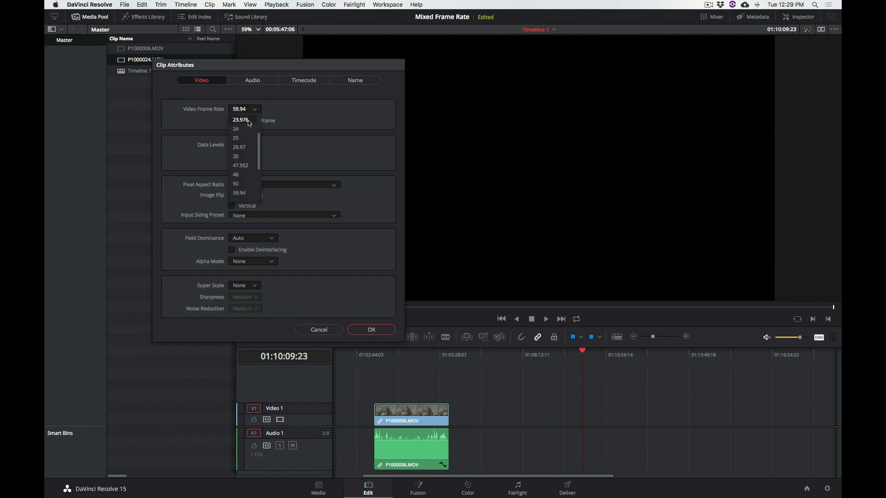
pyautogui.click(240, 120)
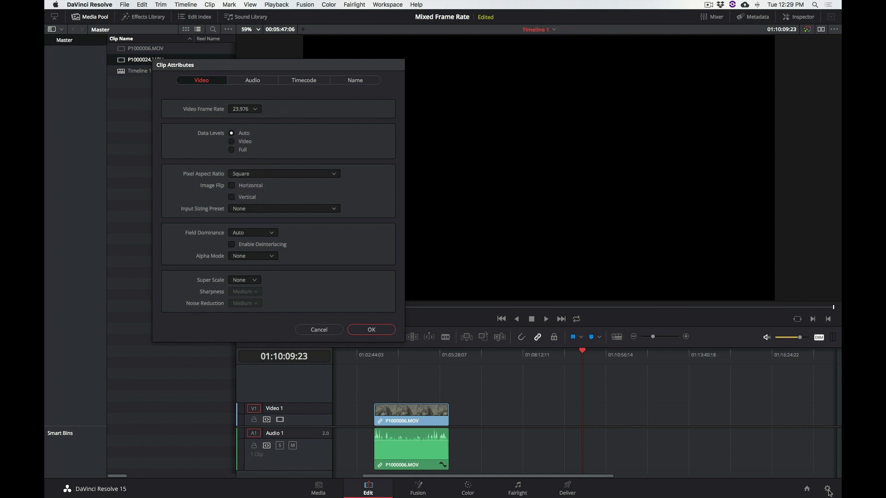
pyautogui.click(319, 329)
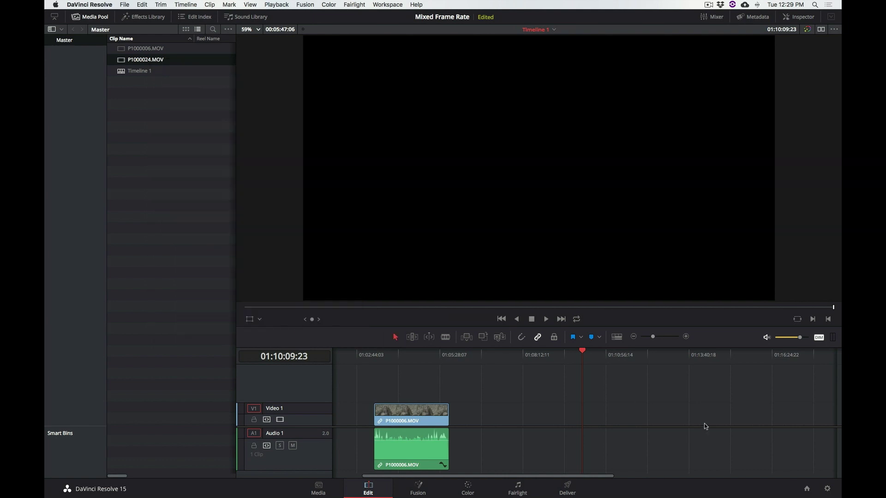
# Step: Open Project Settings to check the 1920x1080, 23.976 fps master settings
pyautogui.click(827, 490)
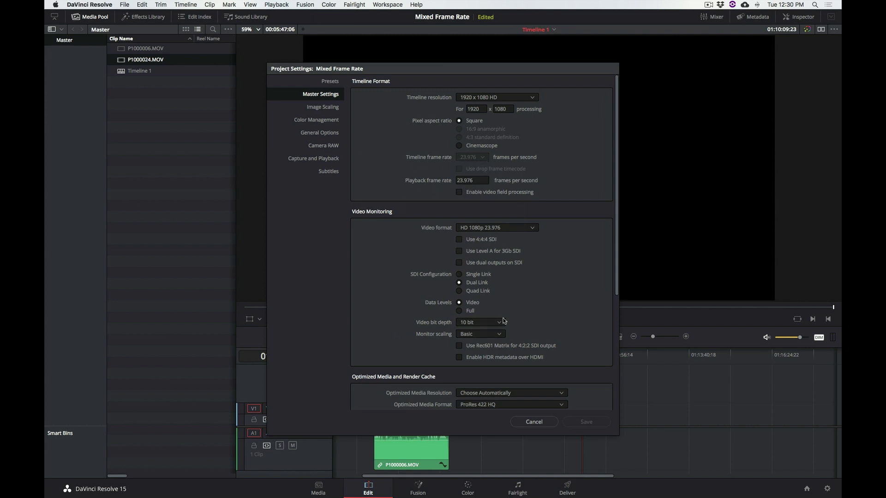
# Step: Change P1000024.MOV's Clip Attributes video frame rate to 23.976 and confirm with OK
pyautogui.click(534, 422)
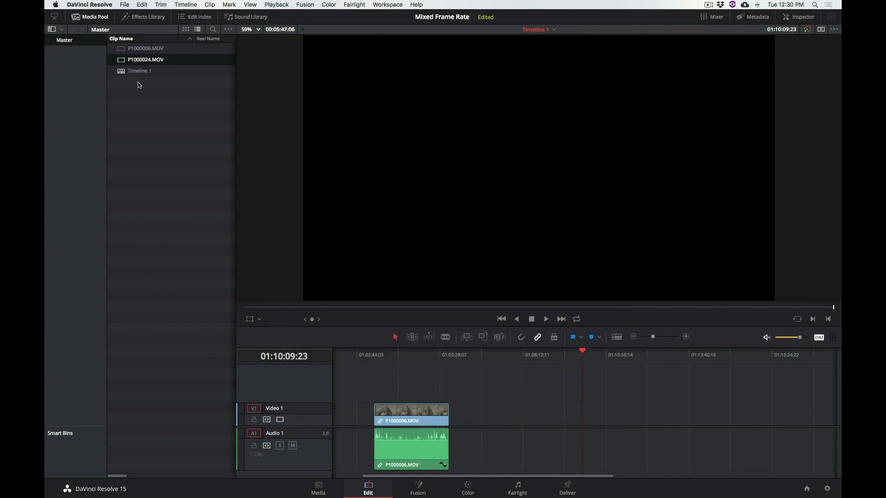
pyautogui.rightClick(123, 61)
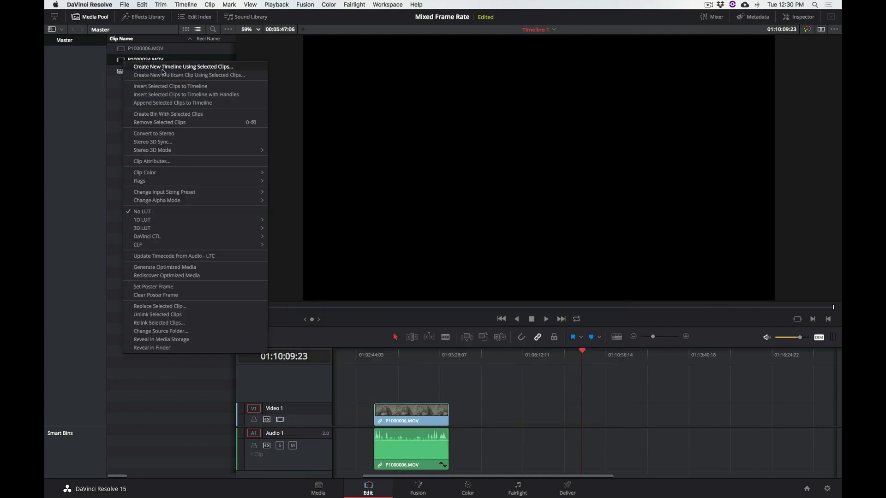
pyautogui.click(171, 162)
pyautogui.click(415, 145)
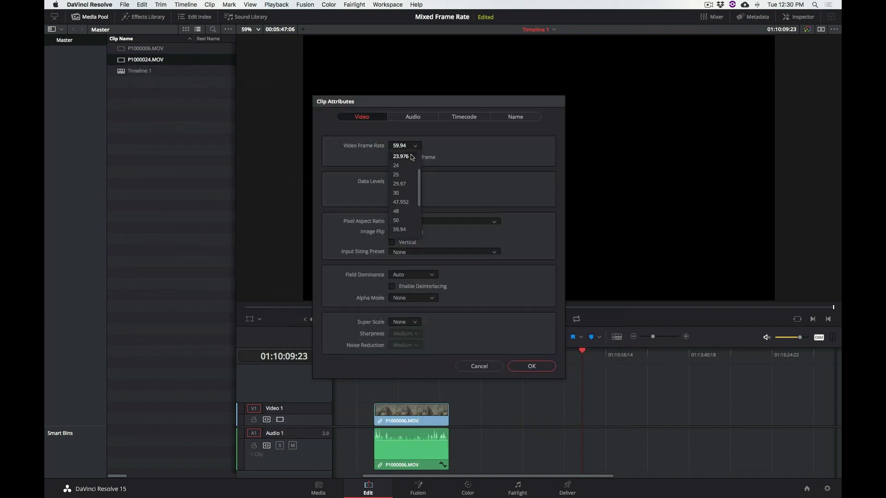
pyautogui.click(409, 159)
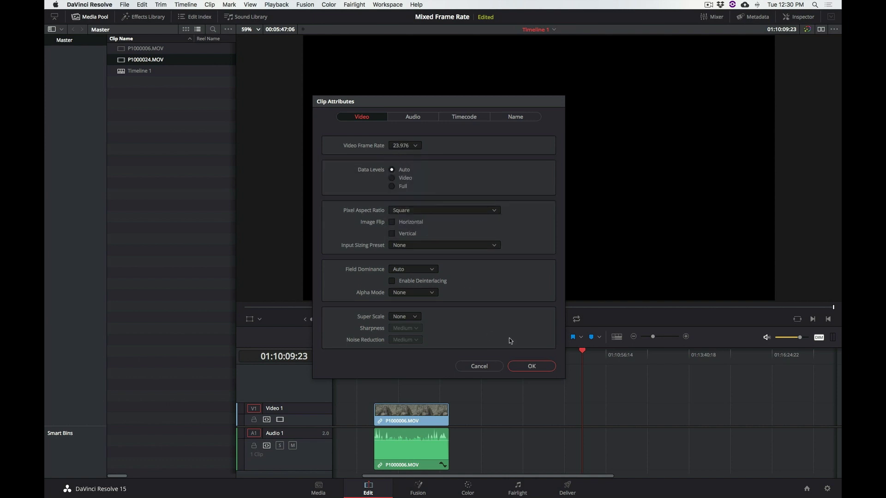
pyautogui.click(530, 366)
# Step: Place P1000024.MOV after P1000006.MOV, play it to check slow motion, then switch to Media
pyautogui.moveTo(123, 63); pyautogui.dragTo(481, 426)
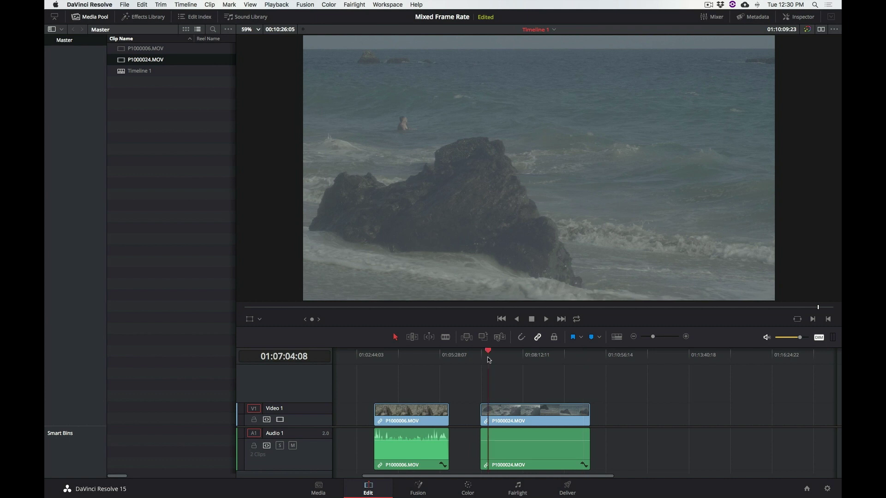
pyautogui.click(488, 360)
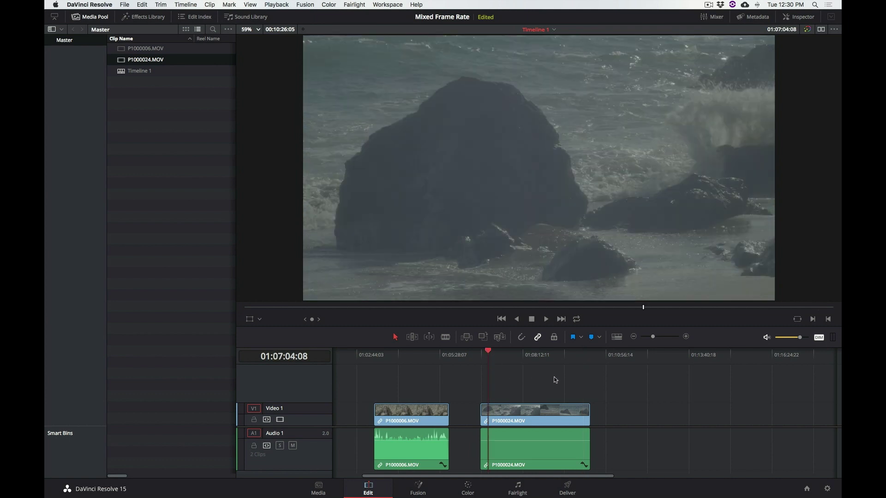
pyautogui.press('space')
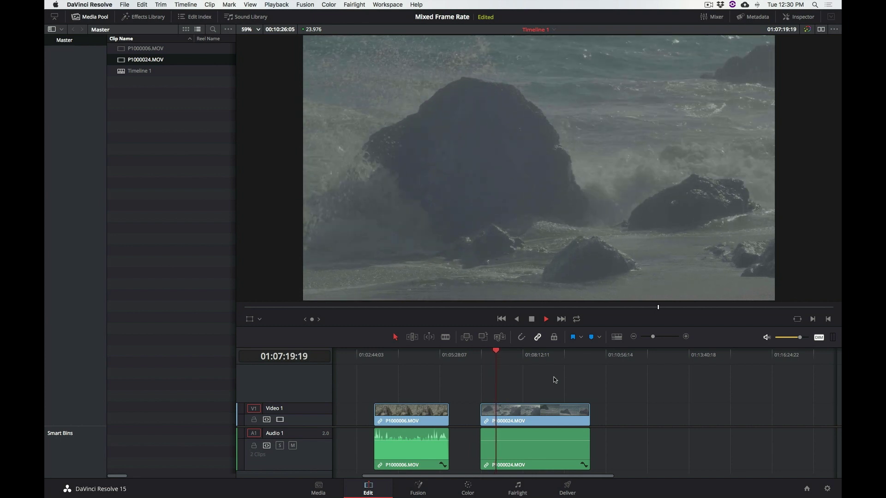
pyautogui.hotkey('shift', '2')
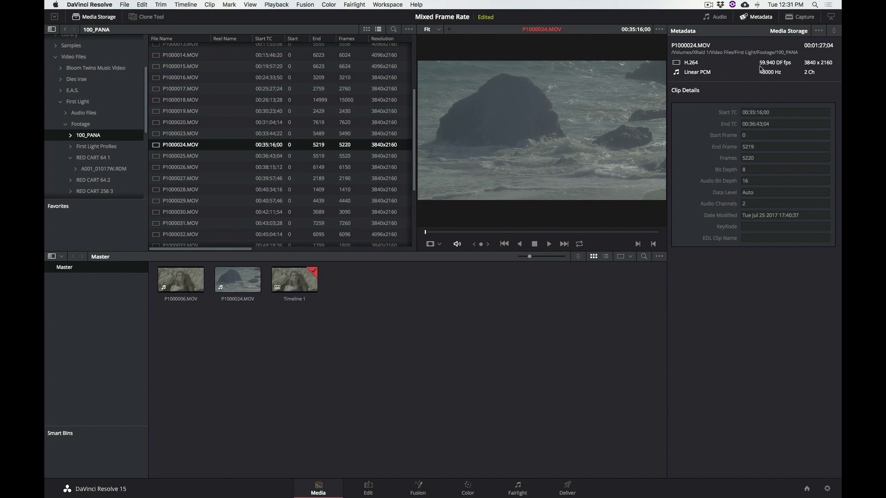
# Step: Open RED CART 64 1 > A001_01017W.RDM and add A001_C005_0101DK_001.R3D to the pool
pyautogui.click(96, 158)
pyautogui.click(101, 168)
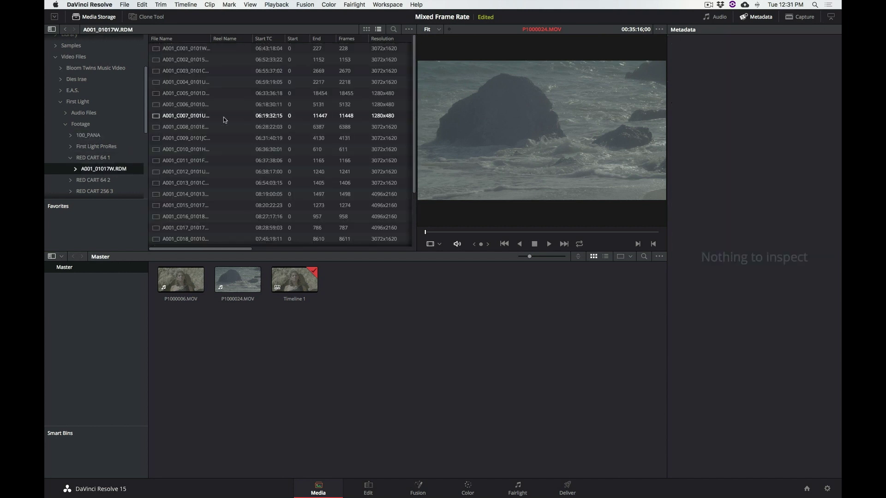
pyautogui.click(196, 95)
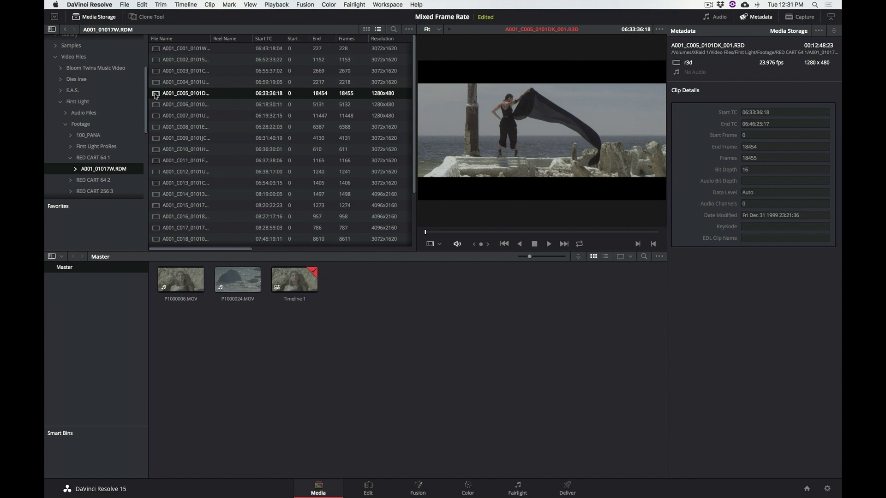
pyautogui.moveTo(156, 95); pyautogui.dragTo(362, 297)
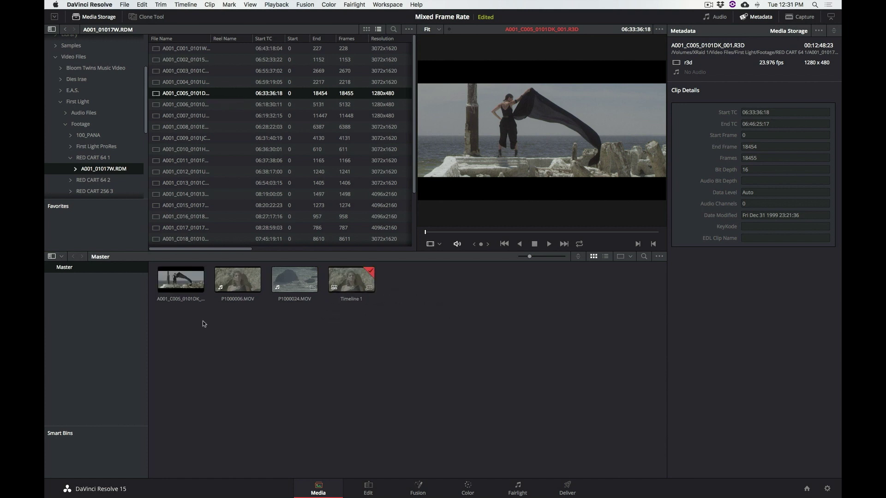
# Step: Place the RED clip A001_C005_0101DK_001.R3D on Video 1 after P1000024.MOV
pyautogui.click(368, 488)
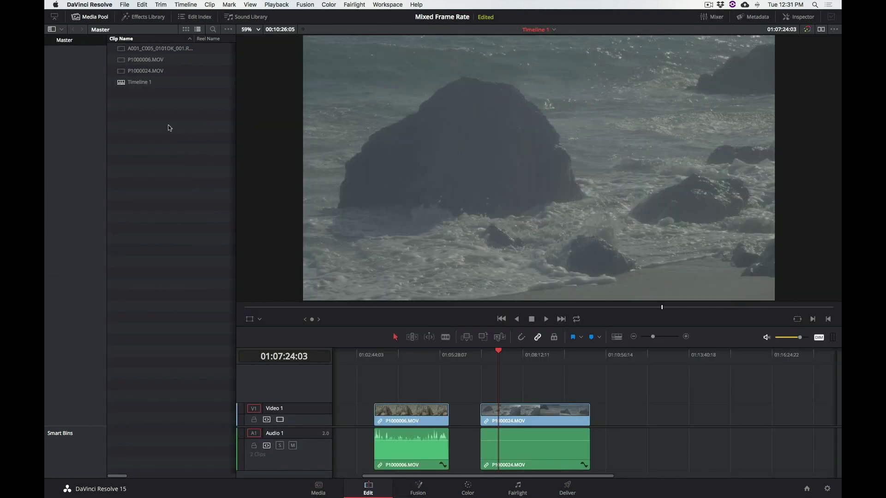
pyautogui.click(123, 49)
pyautogui.moveTo(175, 64); pyautogui.dragTo(635, 409)
# Step: Play back the RED clip on the timeline to preview it
pyautogui.click(630, 355)
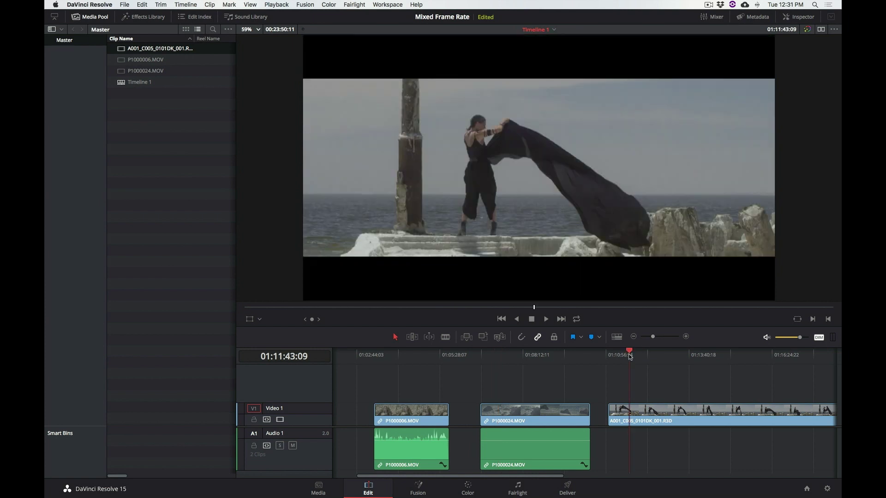
pyautogui.press('space')
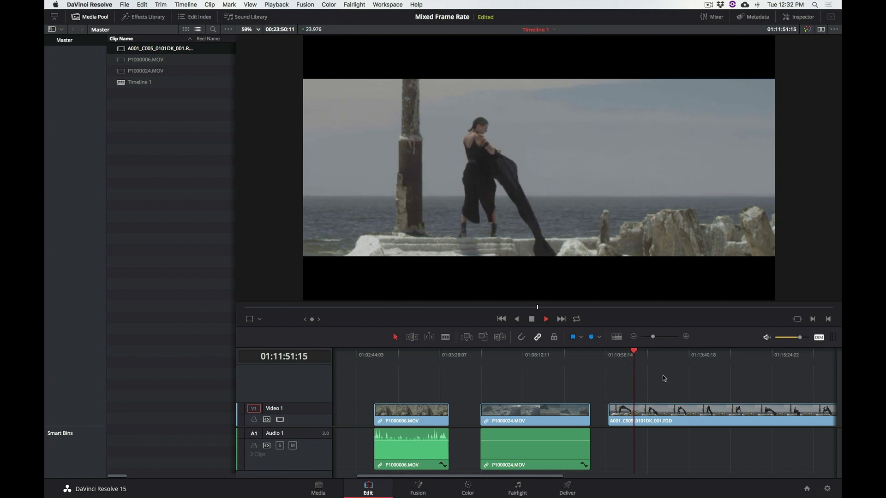
pyautogui.press('space')
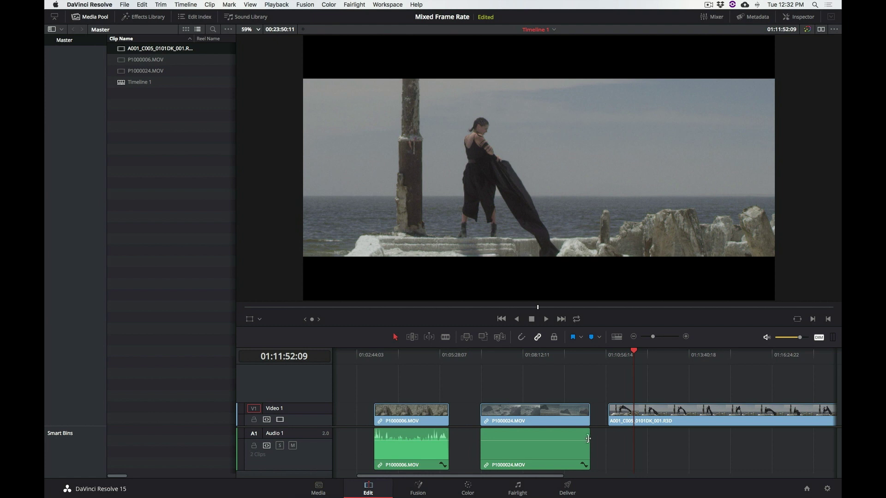
# Step: Preview IMG_0469.m4v from the Footage folder and add it to the Master media pool
pyautogui.click(320, 488)
pyautogui.click(80, 125)
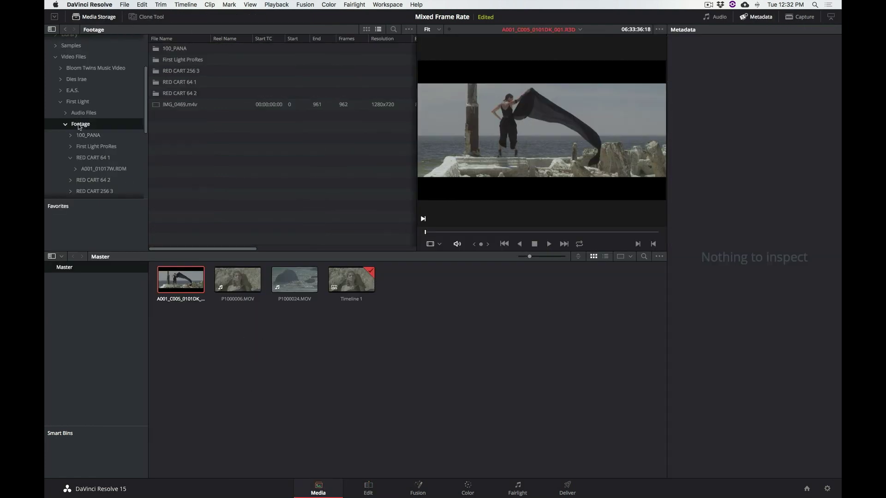
pyautogui.click(159, 107)
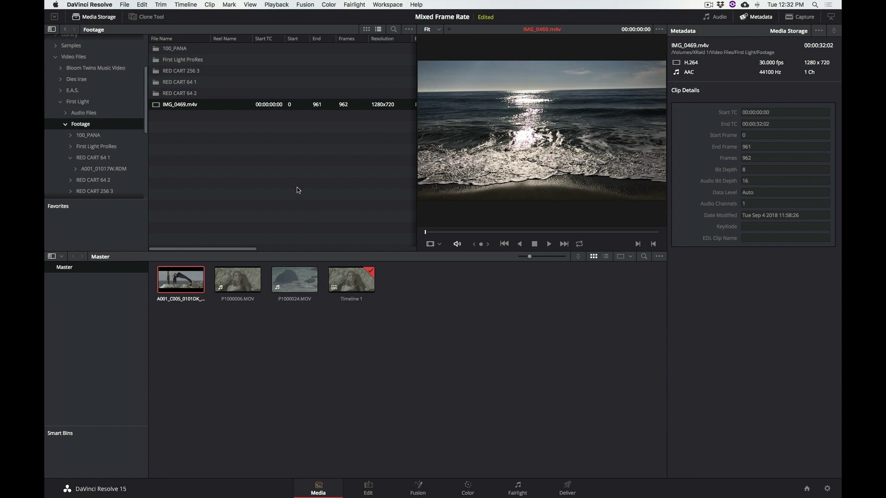
pyautogui.moveTo(157, 107); pyautogui.dragTo(416, 305)
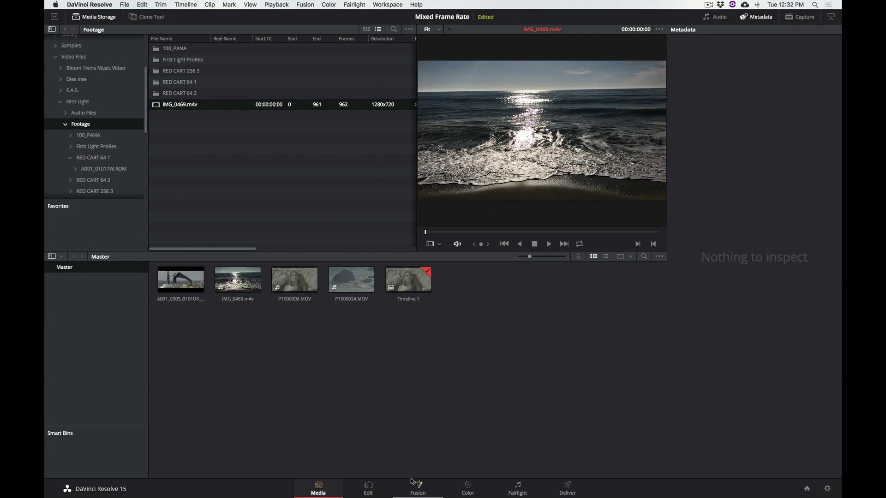
# Step: Place IMG_0469.m4v on the timeline after the RED clip
pyautogui.click(368, 488)
pyautogui.hscroll(10, 580, 374)
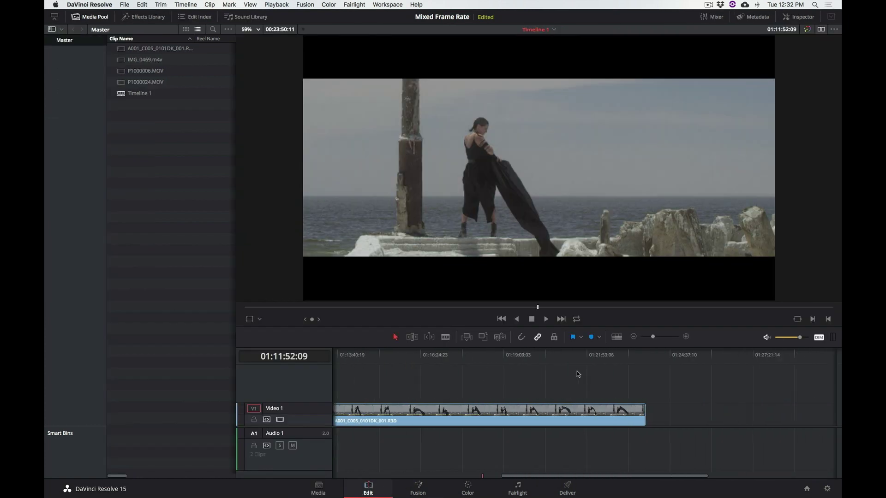
pyautogui.moveTo(139, 60); pyautogui.dragTo(488, 415)
# Step: Play the IMG_0469 clip, then select it and delete it from the timeline
pyautogui.click(483, 355)
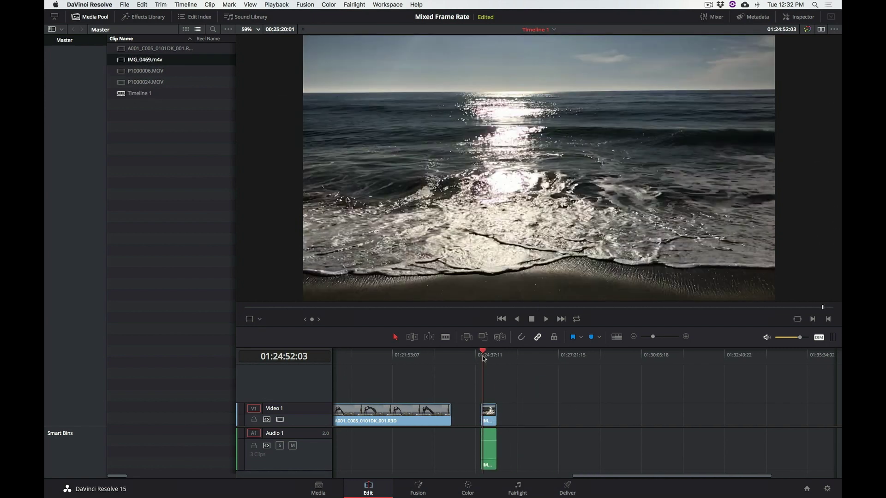
pyautogui.press('space')
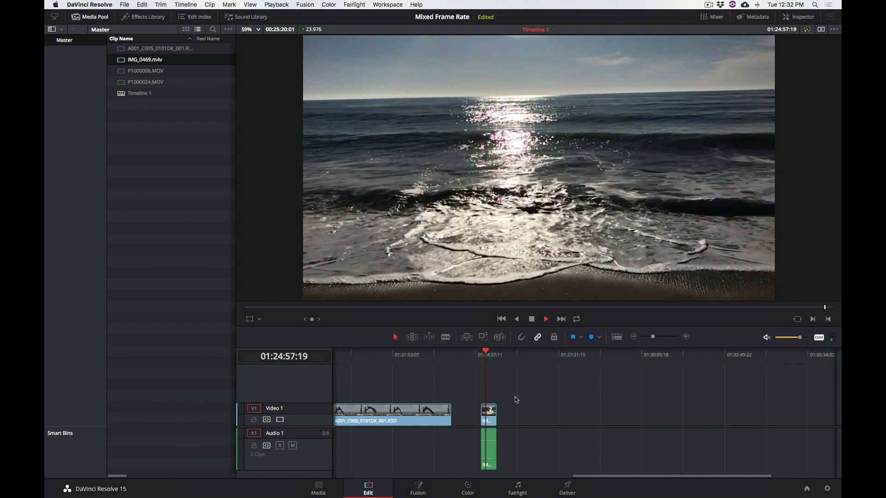
pyautogui.press('space')
pyautogui.moveTo(524, 390); pyautogui.dragTo(476, 420)
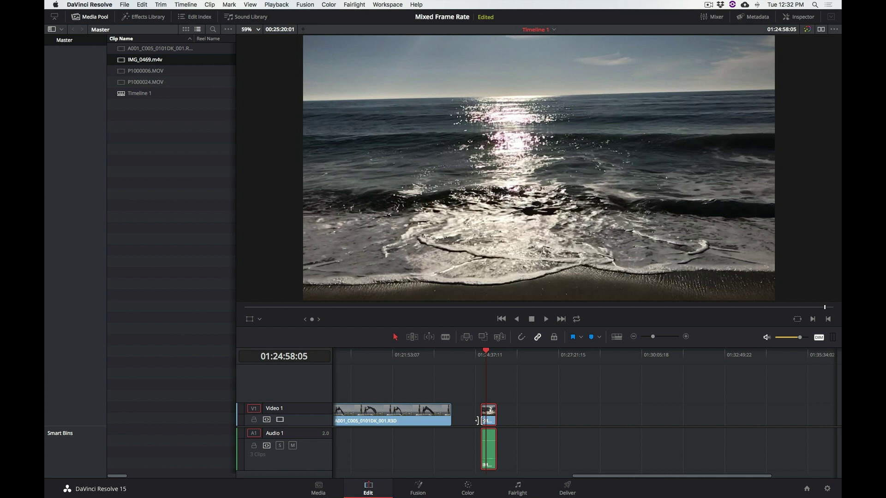
pyautogui.press('Delete')
# Step: Change IMG_0469.m4v's Clip Attributes video frame rate from 30 to 23.976 fps
pyautogui.rightClick(121, 62)
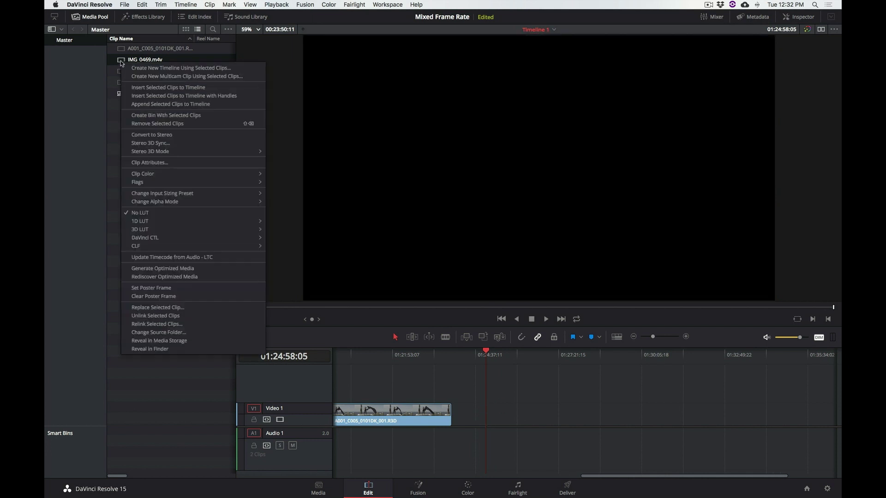
pyautogui.click(175, 162)
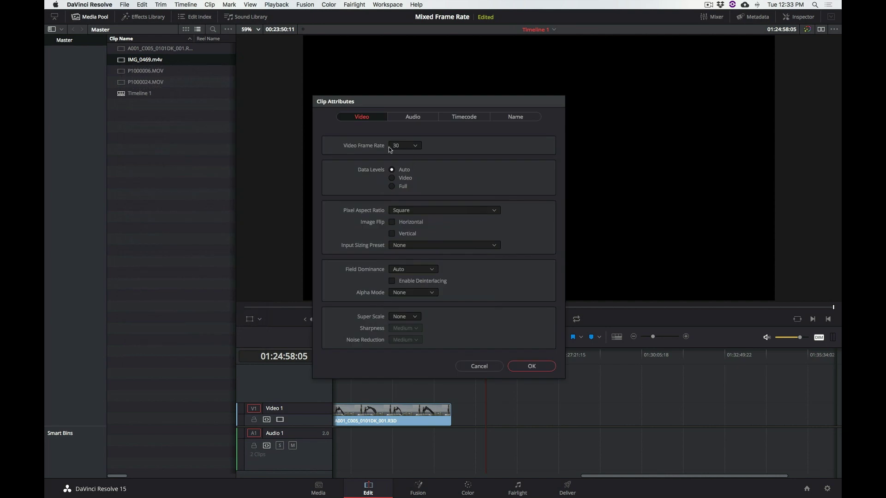
pyautogui.click(416, 146)
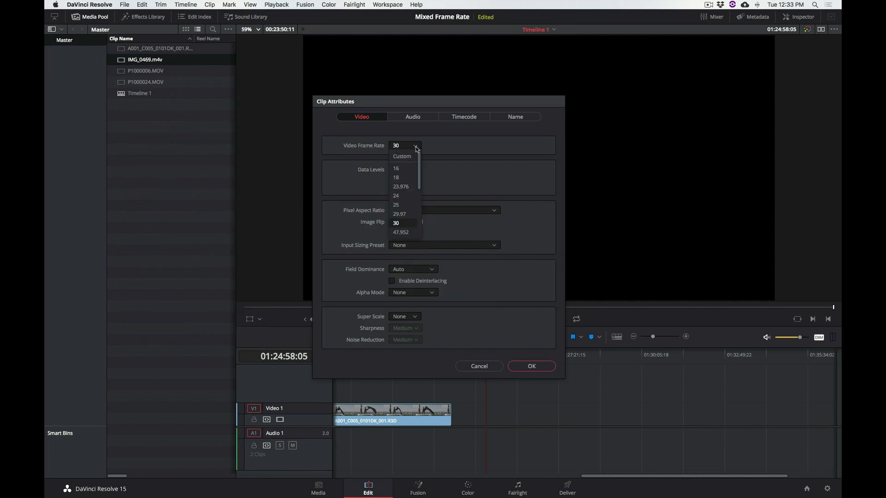
pyautogui.click(406, 188)
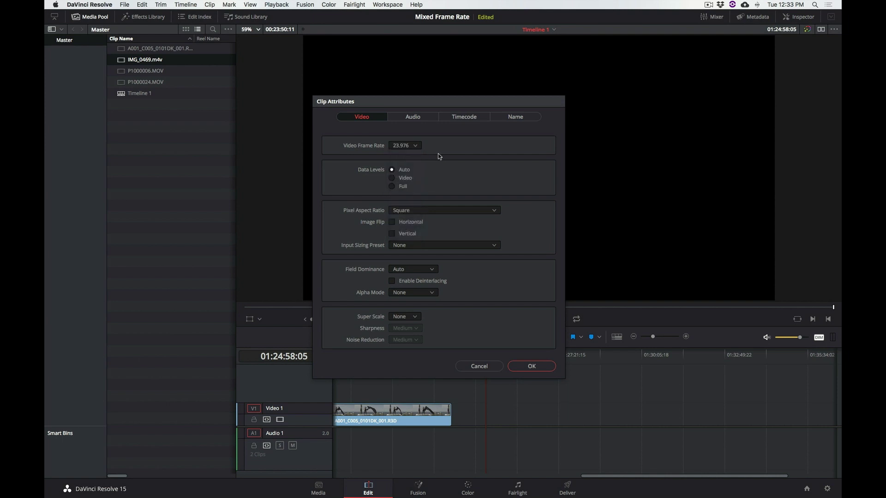
pyautogui.click(532, 366)
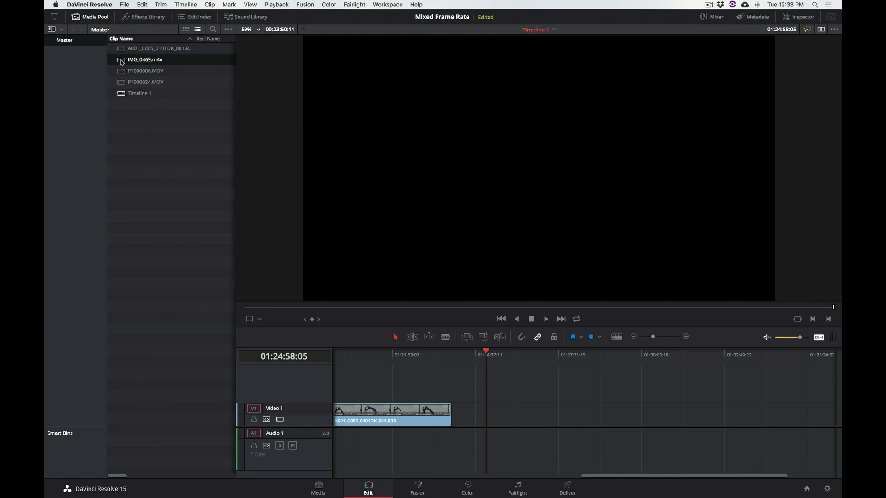
# Step: Put IMG_0469.m4v back on Video 1 after the RED clip and play it as slow motion
pyautogui.moveTo(121, 63); pyautogui.dragTo(477, 416)
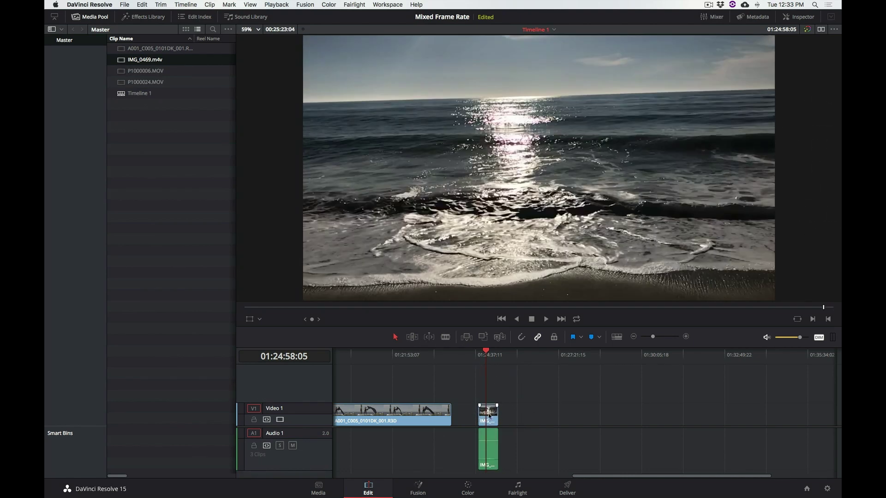
pyautogui.click(484, 360)
pyautogui.press('space')
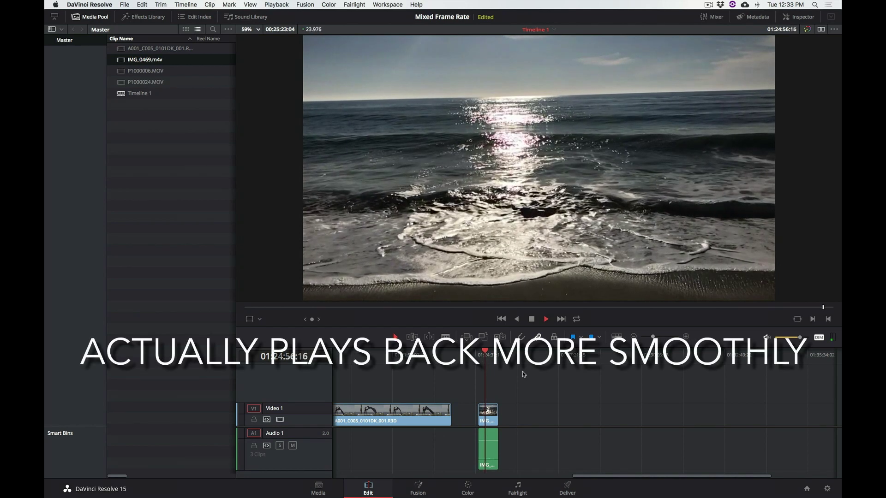